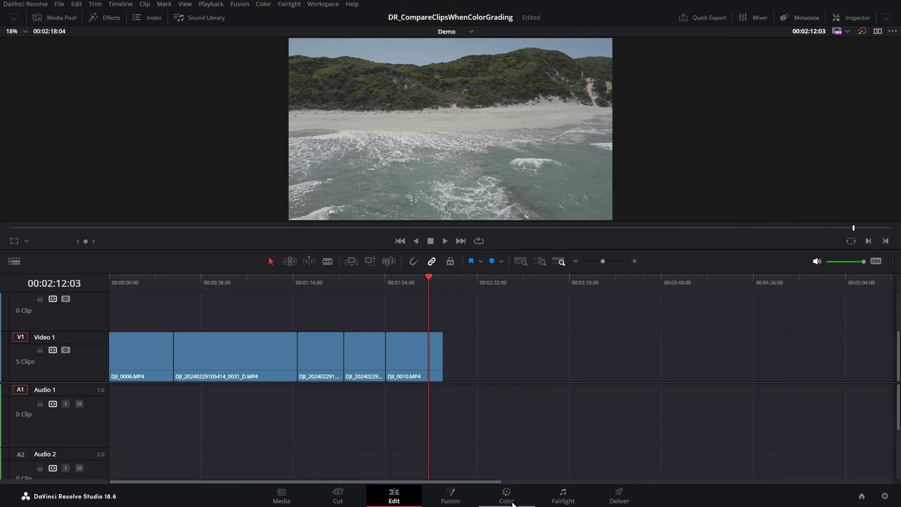
# On the Color page with clip thumbnails shown, turn on split screen in Neighbor Clips mode.
pyautogui.click(506, 497)
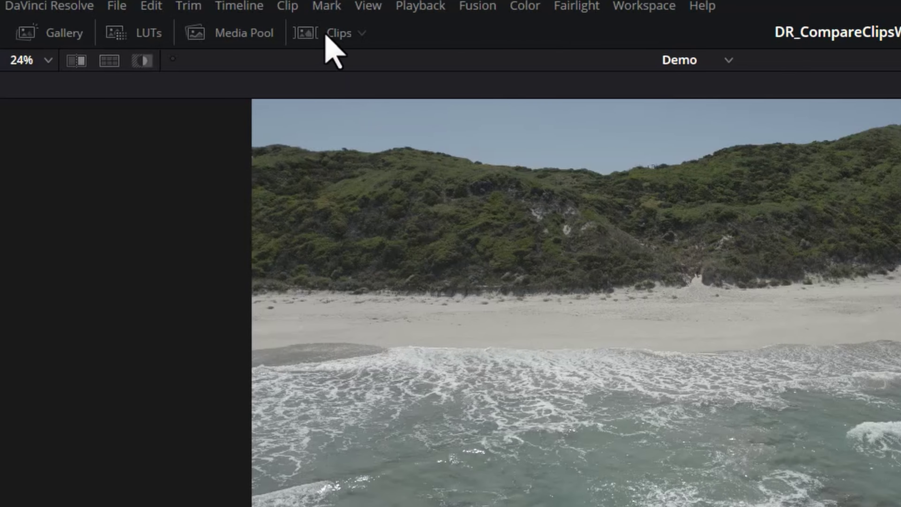
pyautogui.click(330, 34)
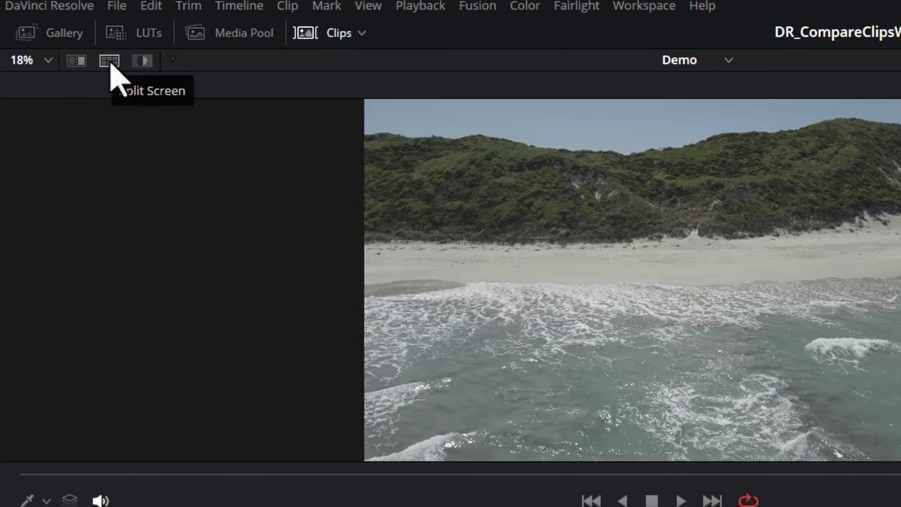
pyautogui.click(110, 63)
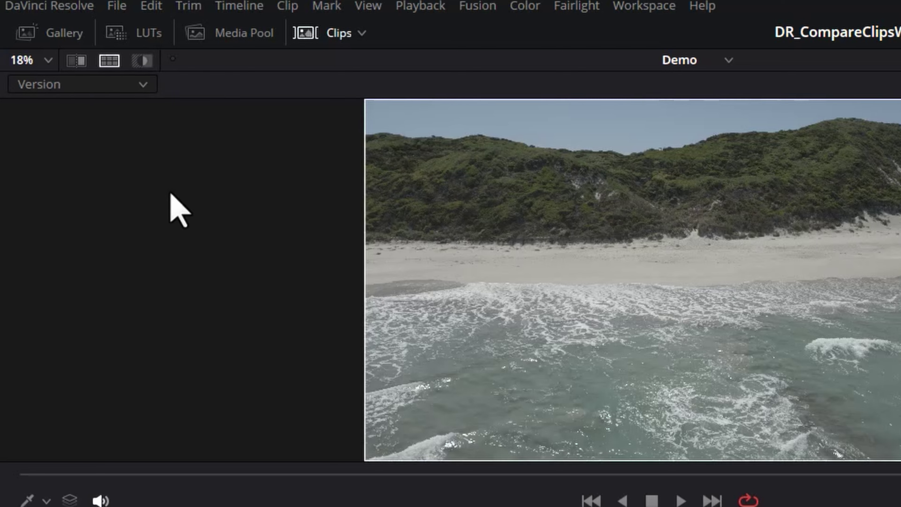
pyautogui.click(143, 85)
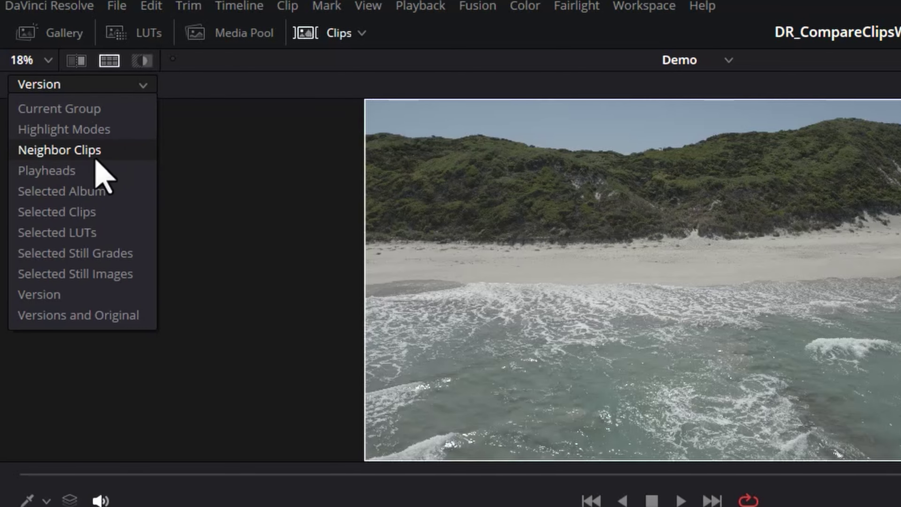
pyautogui.click(122, 150)
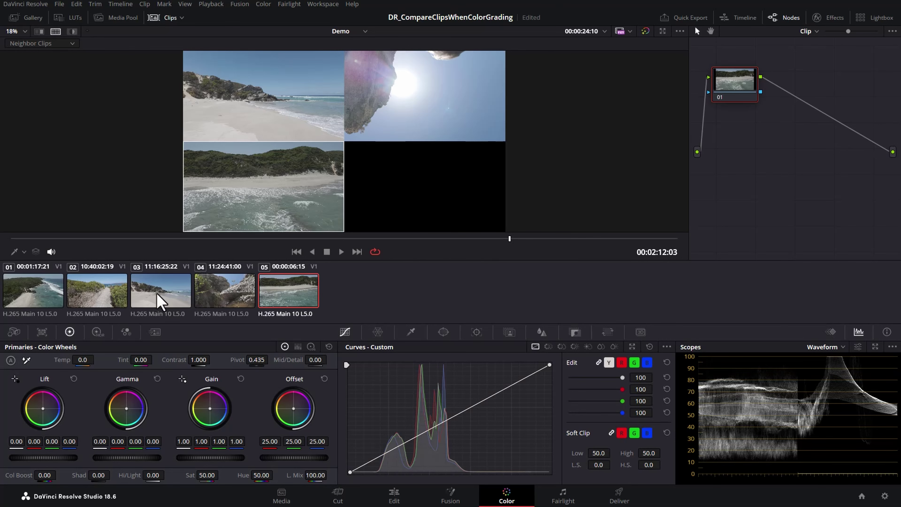
# Make clip 03 the current clip in the Neighbor Clips comparison.
pyautogui.click(280, 436)
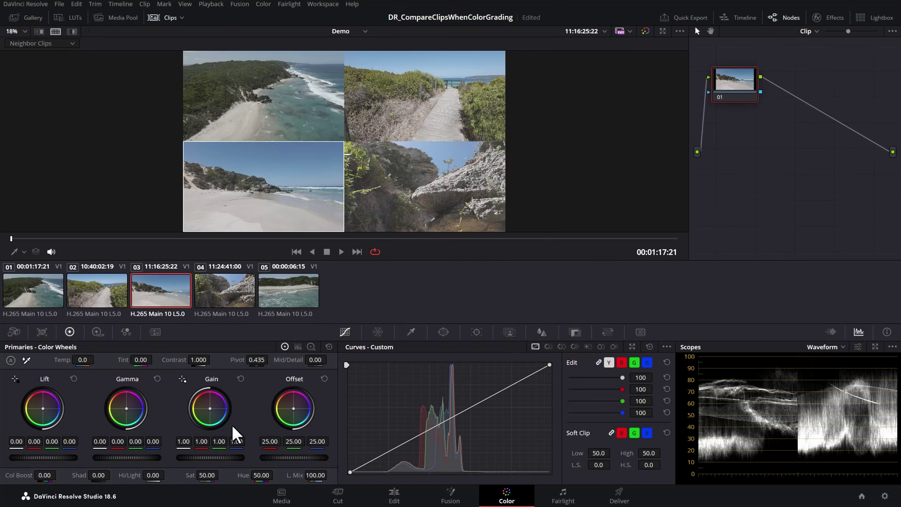
# Set clip 03's contrast to 1.250 and saturation to 54.20, then play and stop the split view.
pyautogui.moveTo(174, 360); pyautogui.dragTo(213, 359)
pyautogui.moveTo(194, 473); pyautogui.dragTo(203, 473)
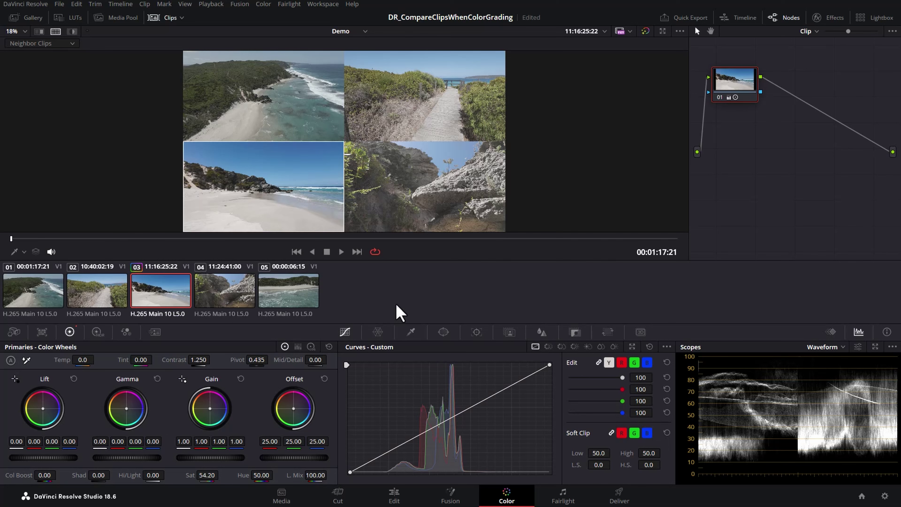
pyautogui.click(343, 252)
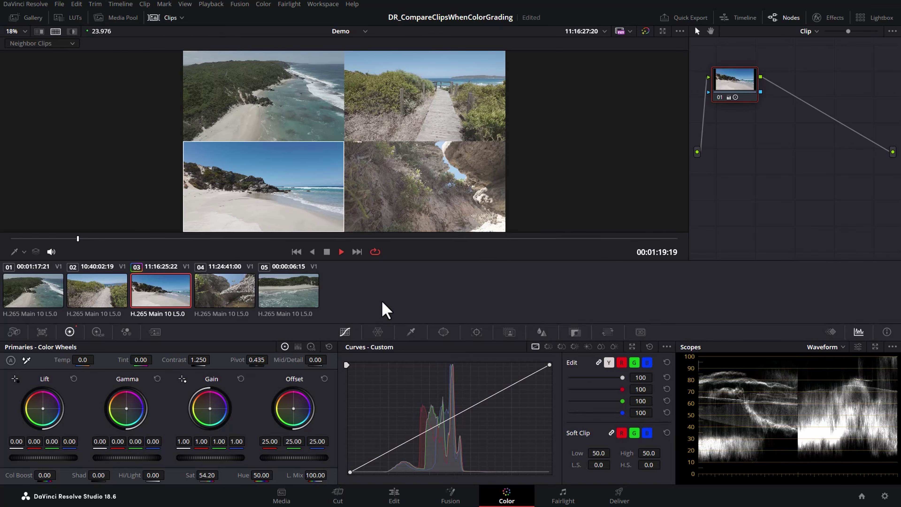
pyautogui.press('space')
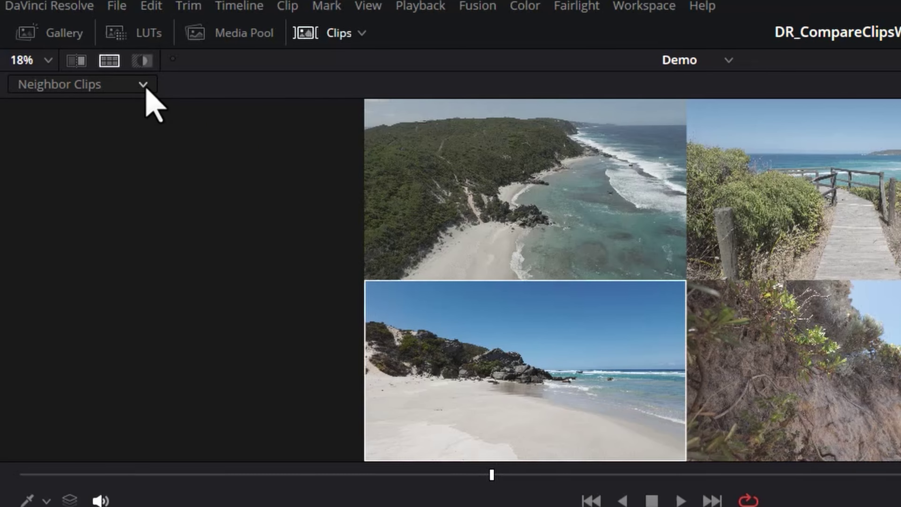
pyautogui.click(143, 85)
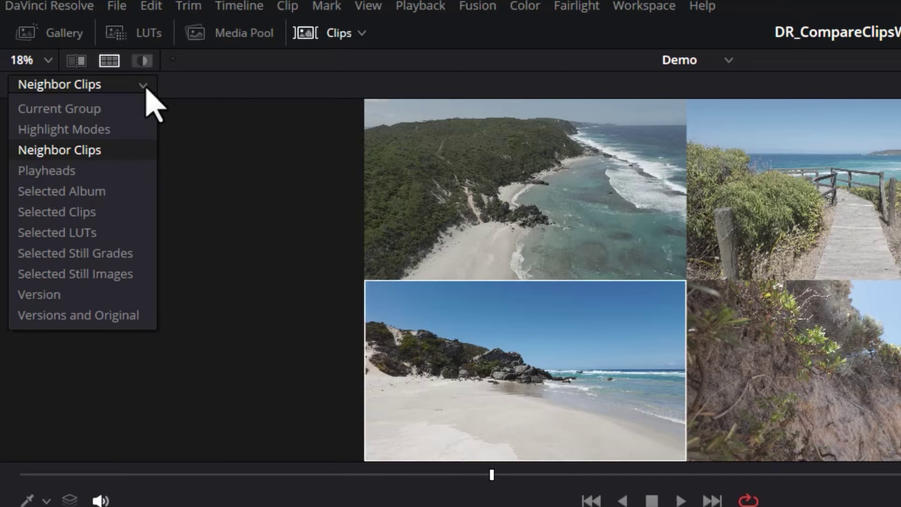
# In Selected Clips mode, compare clip 05 with clip 01 and raise 05's contrast to 1.284.
pyautogui.click(112, 217)
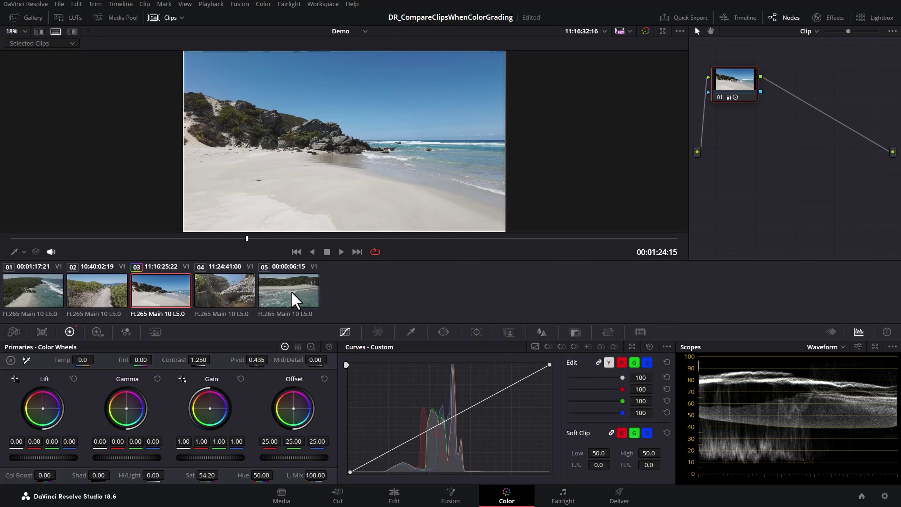
pyautogui.click(295, 299)
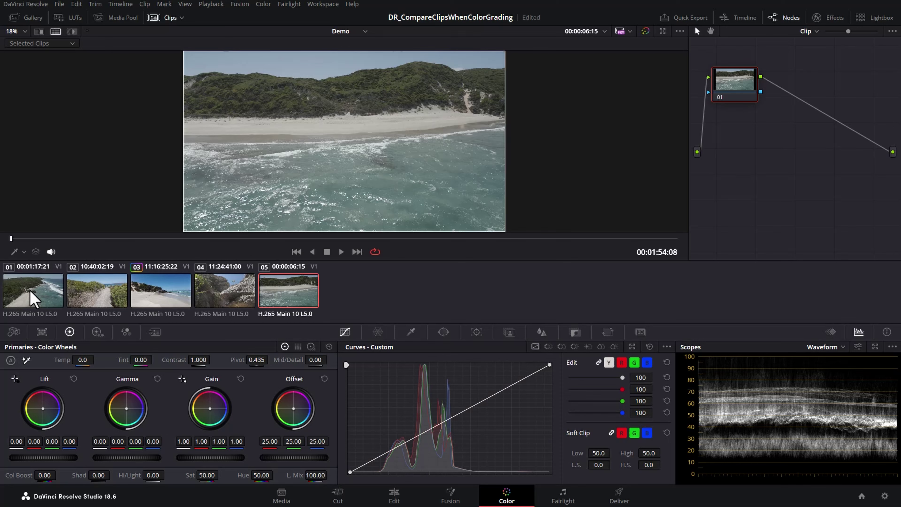
pyautogui.keyDown('ctrl'); pyautogui.click(34, 299); pyautogui.keyUp('ctrl')
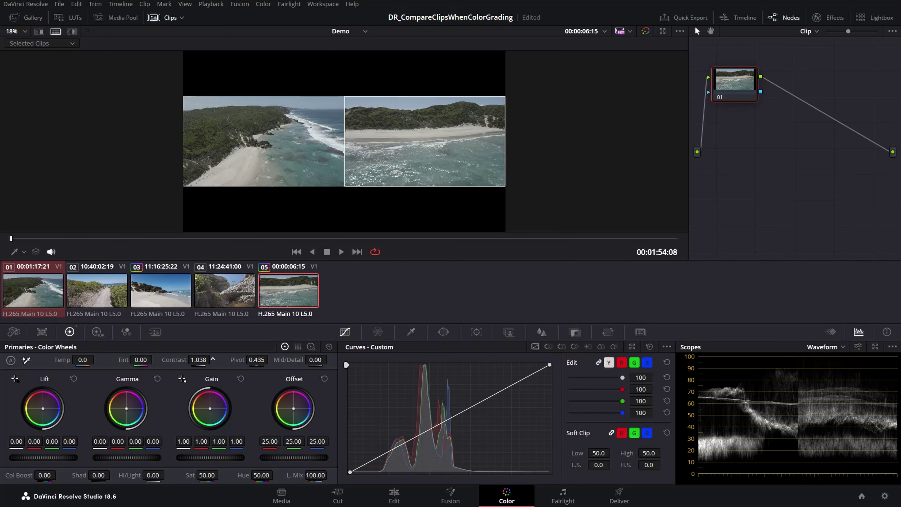
pyautogui.moveTo(199, 360); pyautogui.dragTo(206, 360)
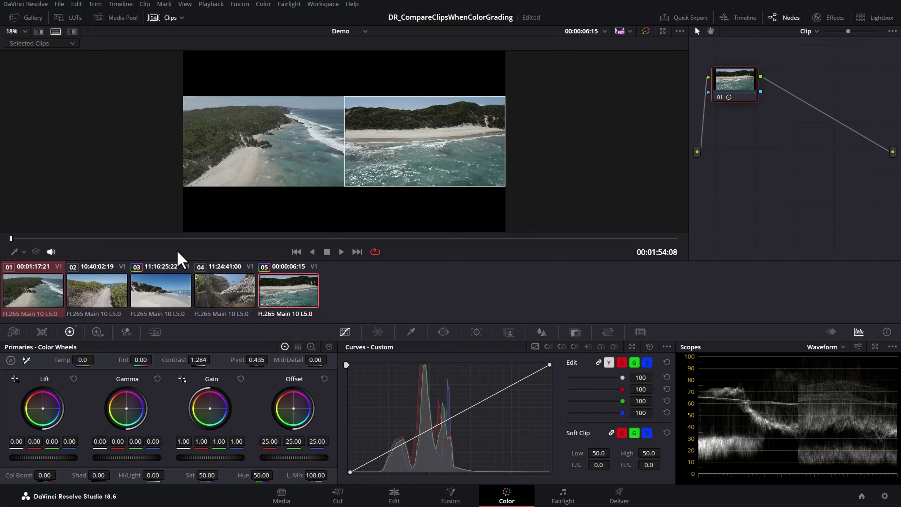
# Add clips 03, 04 and 02 to the comparison, then return to clip 05 alone.
pyautogui.keyDown('ctrl'); pyautogui.click(157, 294); pyautogui.keyUp('ctrl')
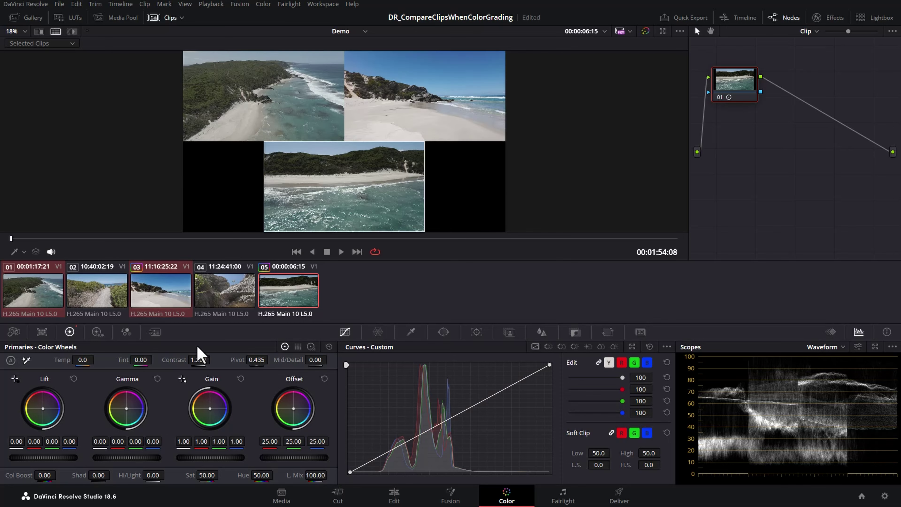
pyautogui.keyDown('ctrl'); pyautogui.click(225, 300); pyautogui.keyUp('ctrl')
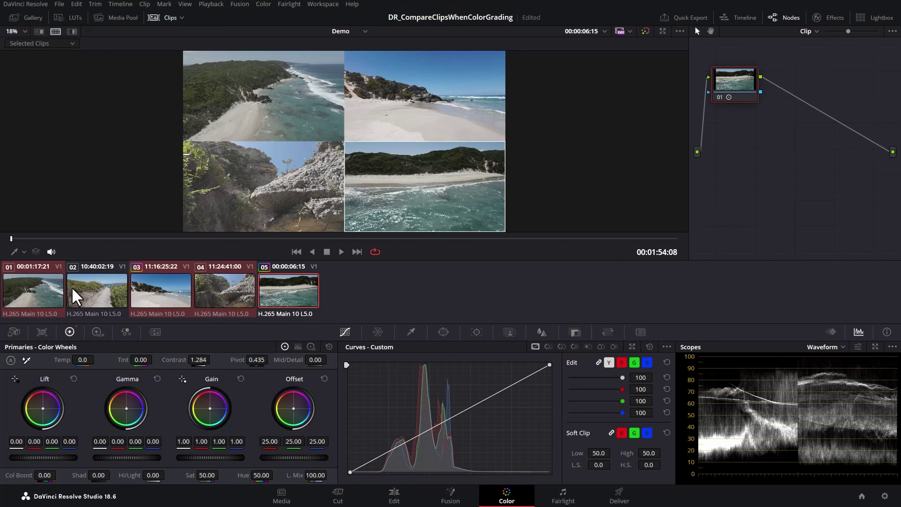
pyautogui.keyDown('ctrl'); pyautogui.click(94, 291); pyautogui.keyUp('ctrl')
pyautogui.click(291, 306)
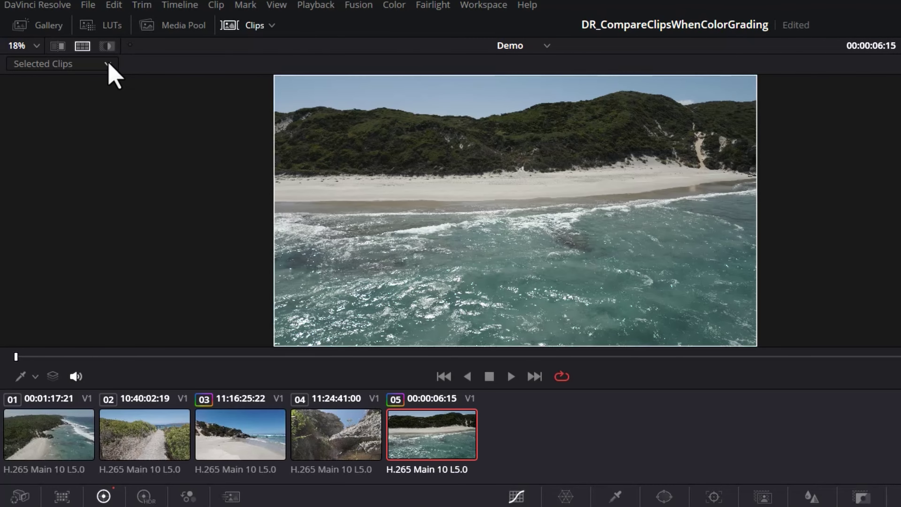
pyautogui.click(73, 43)
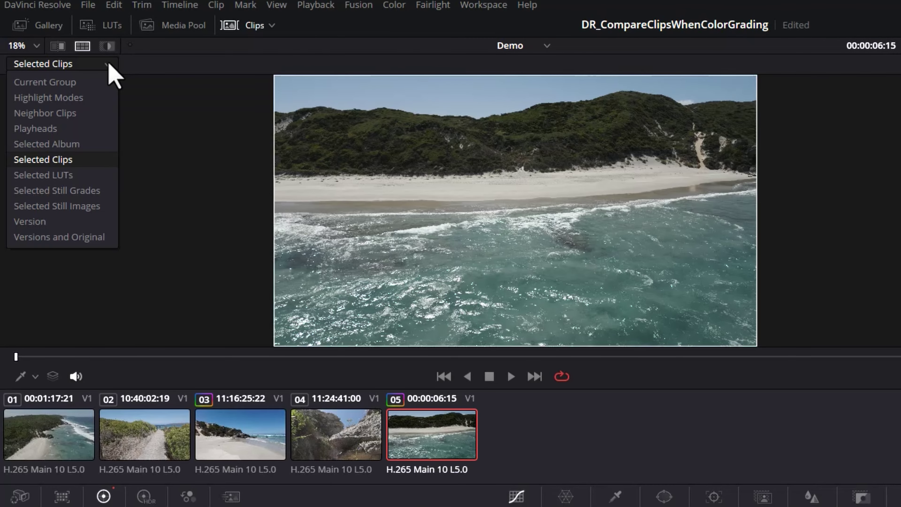
# In Current Group mode, put clips 01 and 05 into a new group named 'Drone'.
pyautogui.click(72, 85)
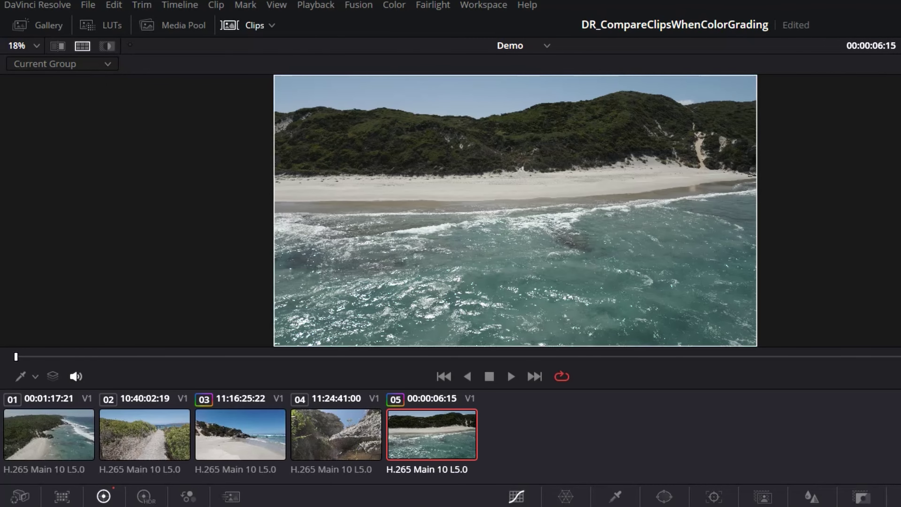
pyautogui.click(55, 428)
pyautogui.keyDown('ctrl'); pyautogui.click(430, 435); pyautogui.keyUp('ctrl')
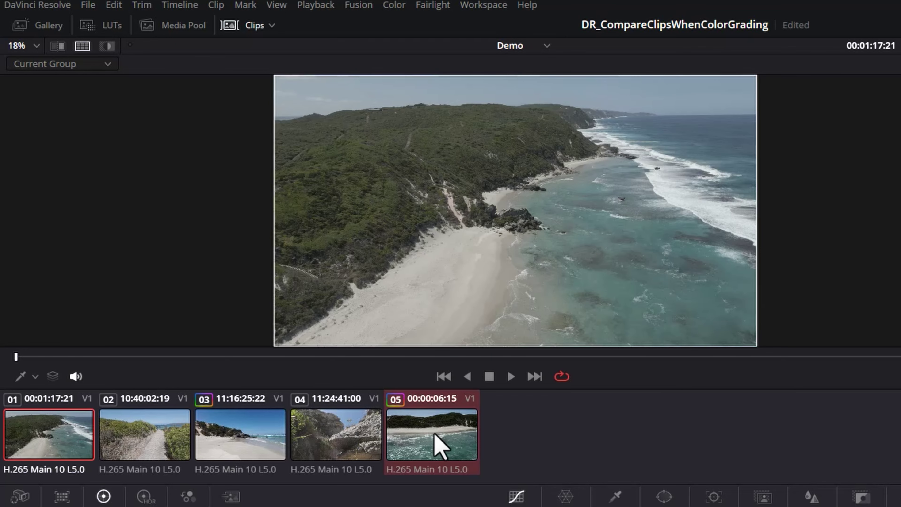
pyautogui.rightClick(435, 435)
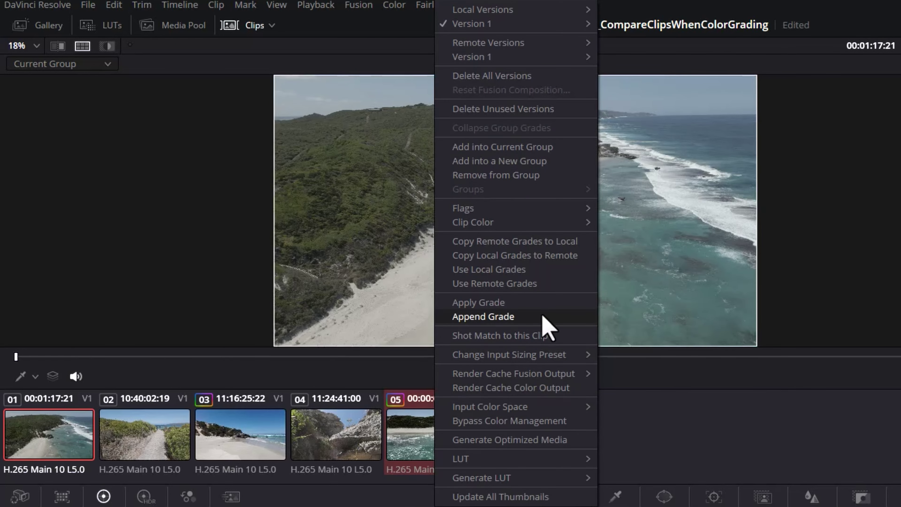
pyautogui.click(558, 164)
pyautogui.write('Drone')
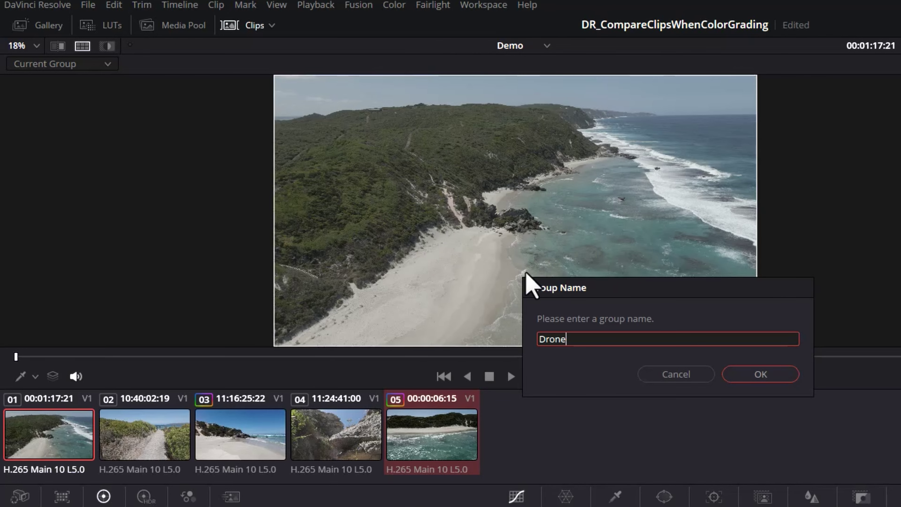
pyautogui.click(769, 378)
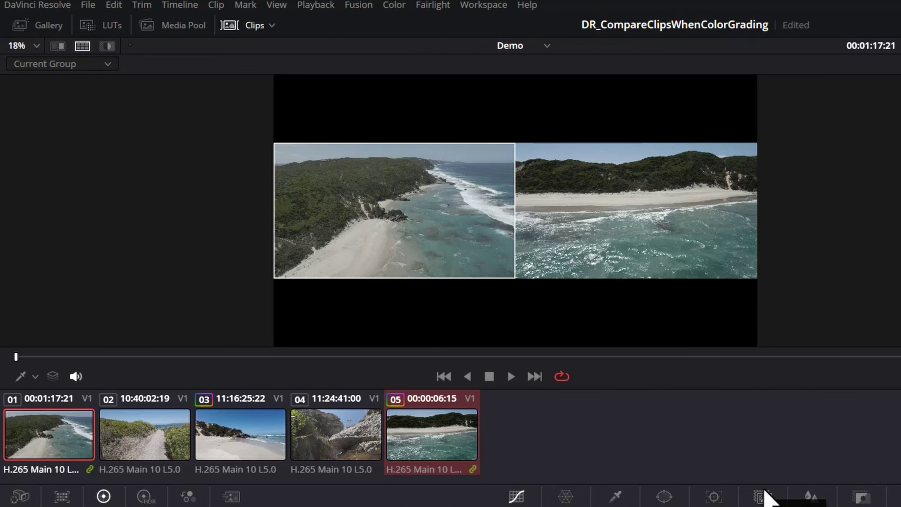
# Group clips 02–04 as 'P3', turn off split screen and open the Lightbox.
pyautogui.click(176, 450)
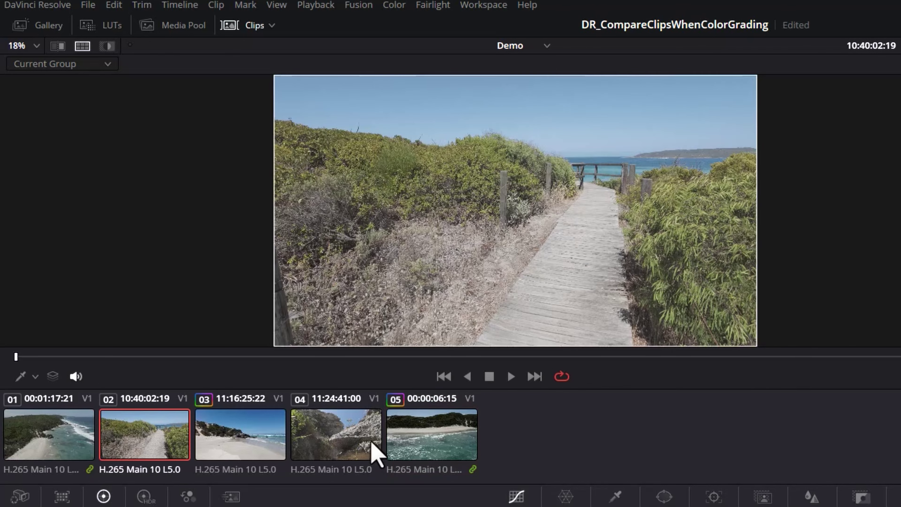
pyautogui.keyDown('shift'); pyautogui.click(344, 444); pyautogui.keyUp('shift')
pyautogui.rightClick(345, 445)
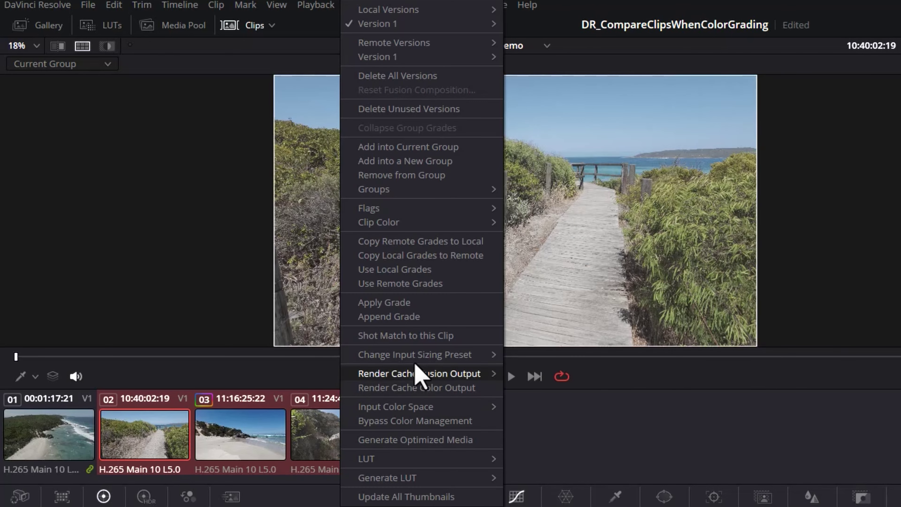
pyautogui.click(448, 161)
pyautogui.write('P3')
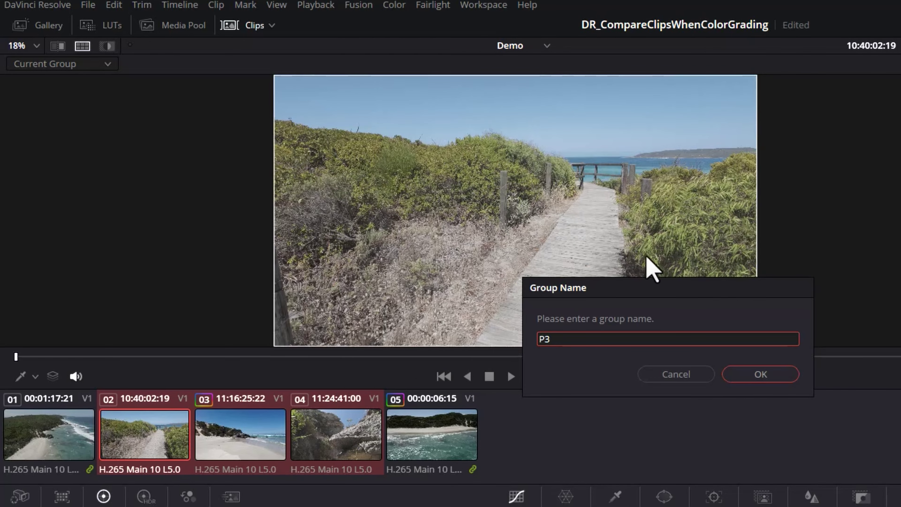
pyautogui.click(746, 373)
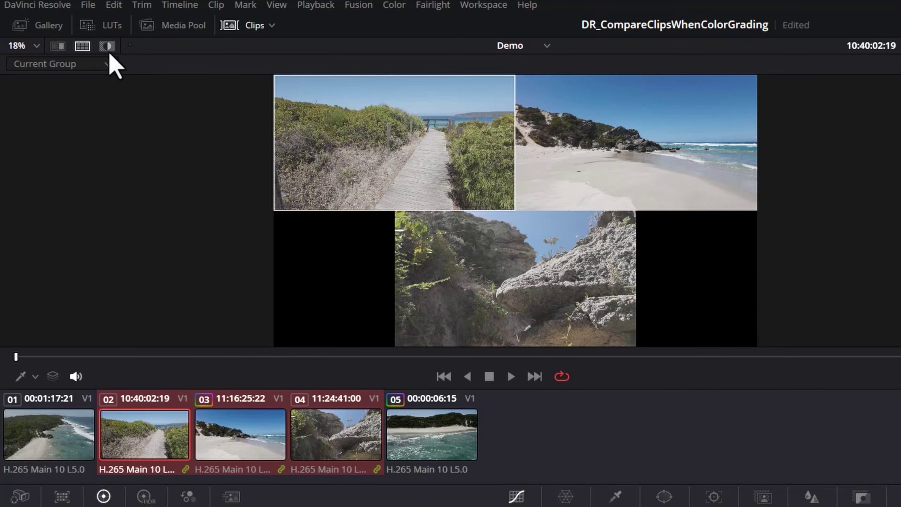
pyautogui.click(84, 47)
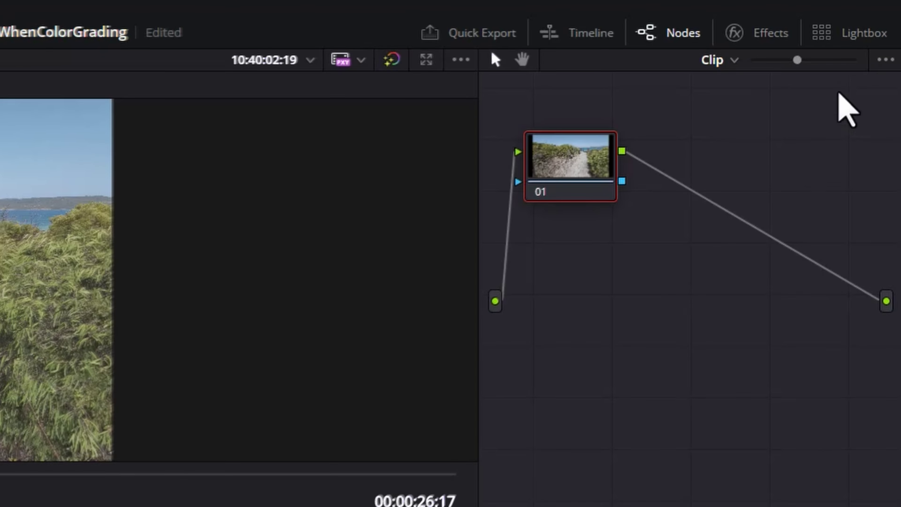
pyautogui.click(859, 36)
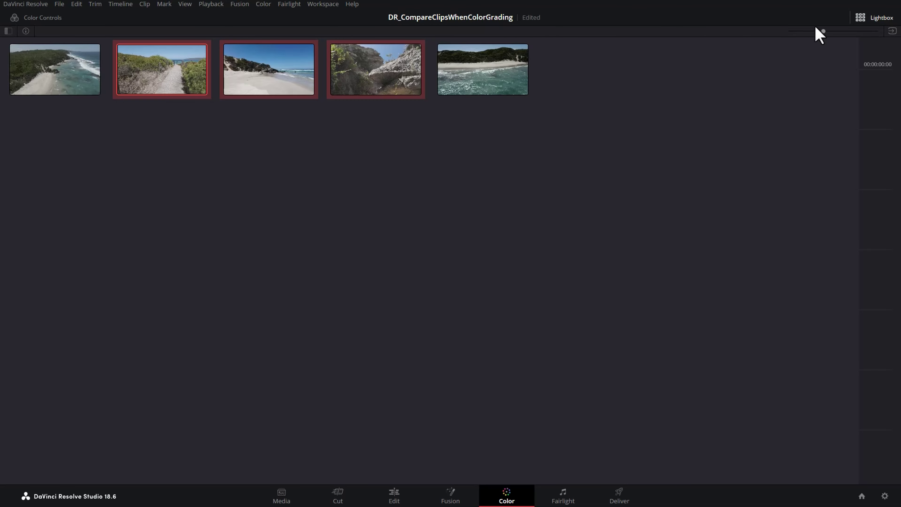
# Browse the Lightbox grid selecting clips 01, 05, 03 and 02, then close it.
pyautogui.moveTo(825, 32); pyautogui.dragTo(877, 31)
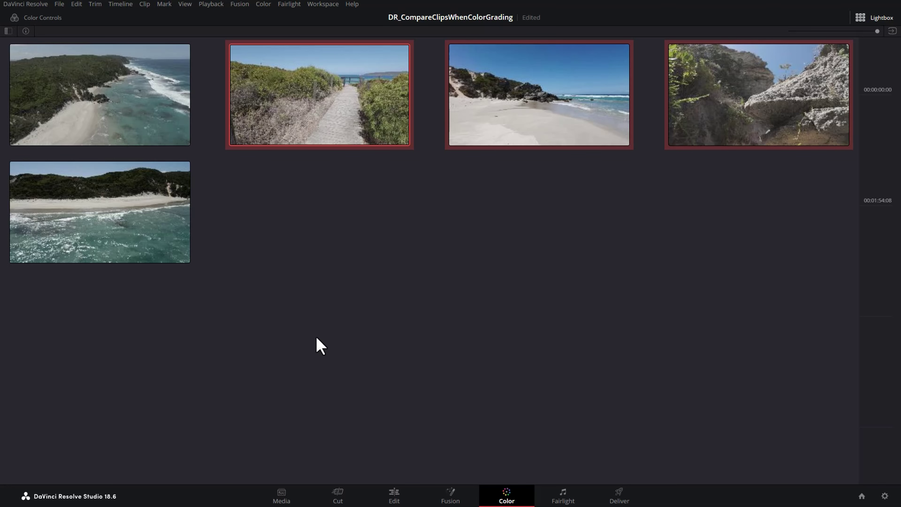
pyautogui.click(98, 93)
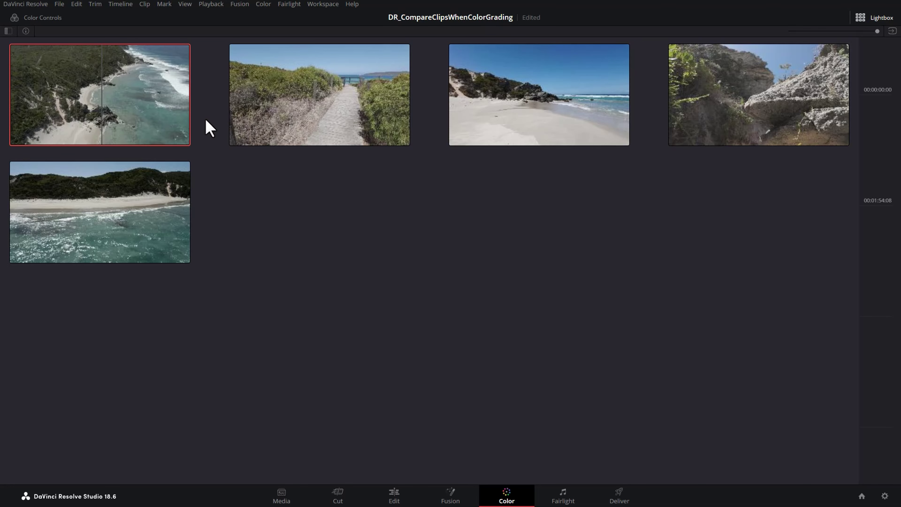
pyautogui.press('End')
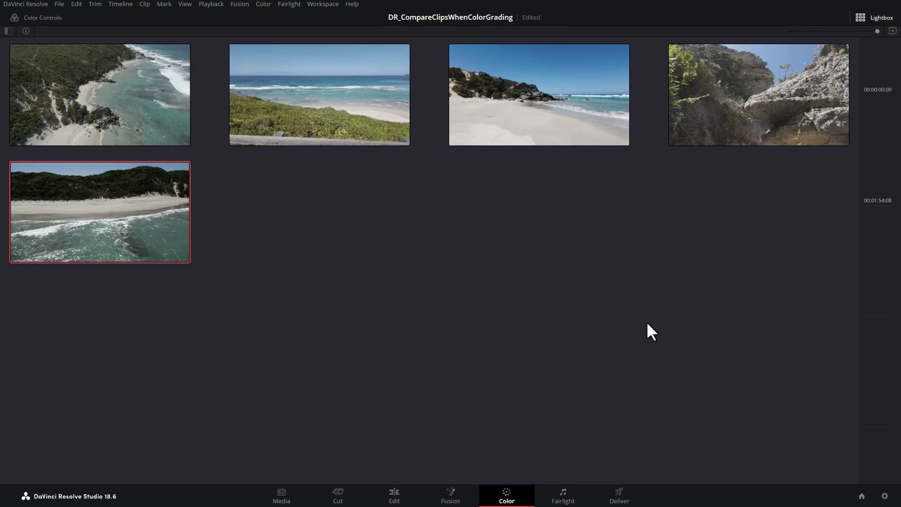
pyautogui.click(535, 100)
pyautogui.click(338, 104)
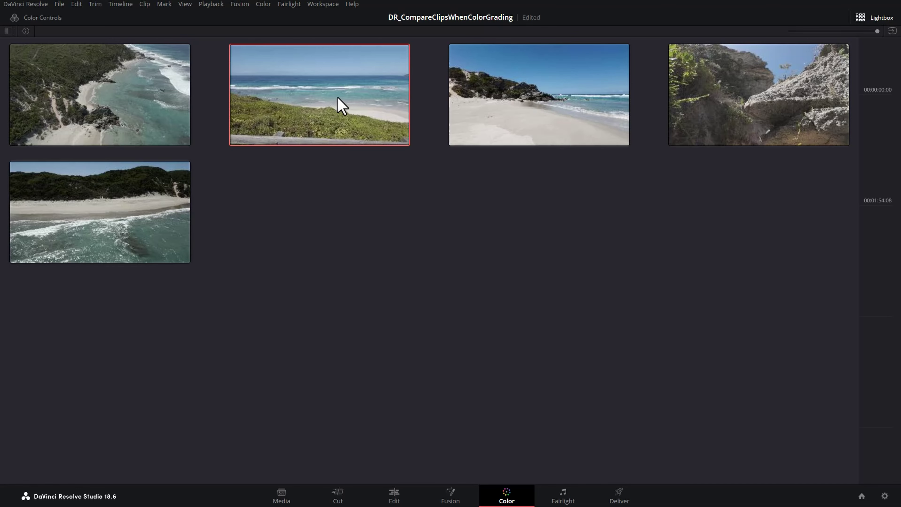
pyautogui.click(541, 103)
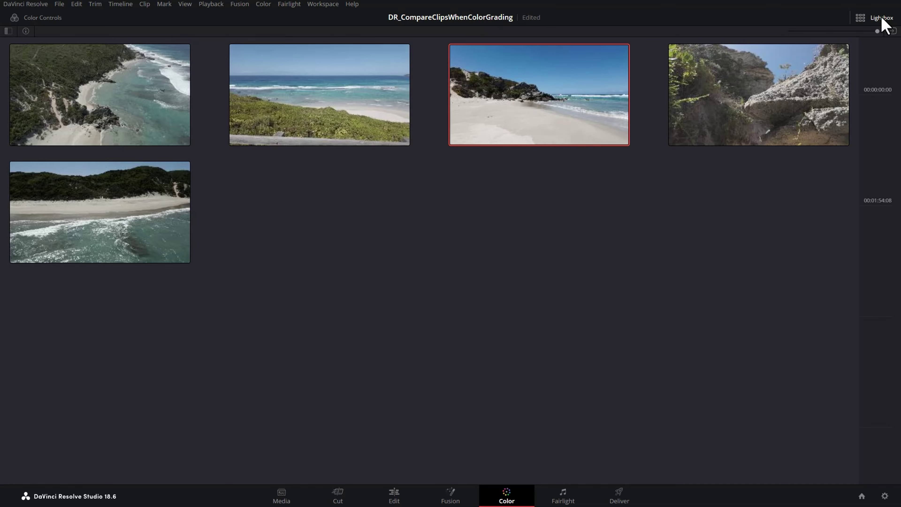
pyautogui.click(883, 20)
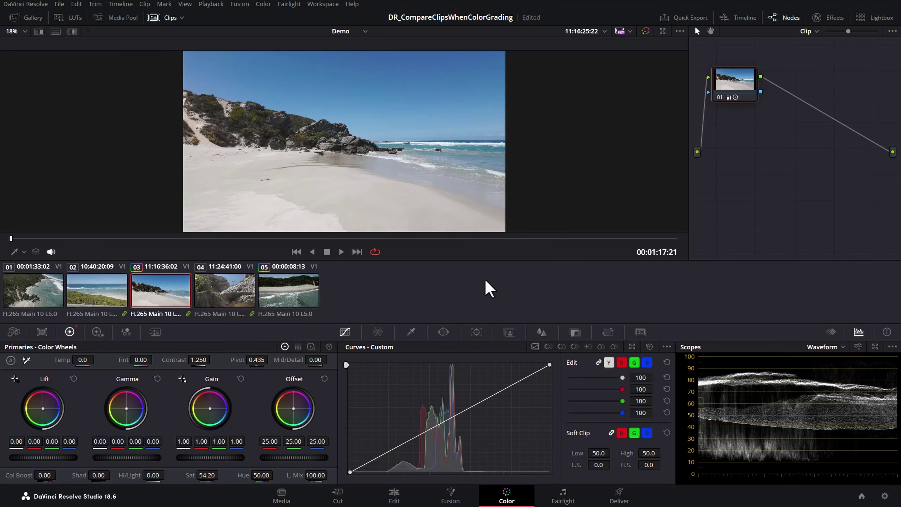
# Select aerial clip 01 and drag its contrast up to 1.268.
pyautogui.click(45, 299)
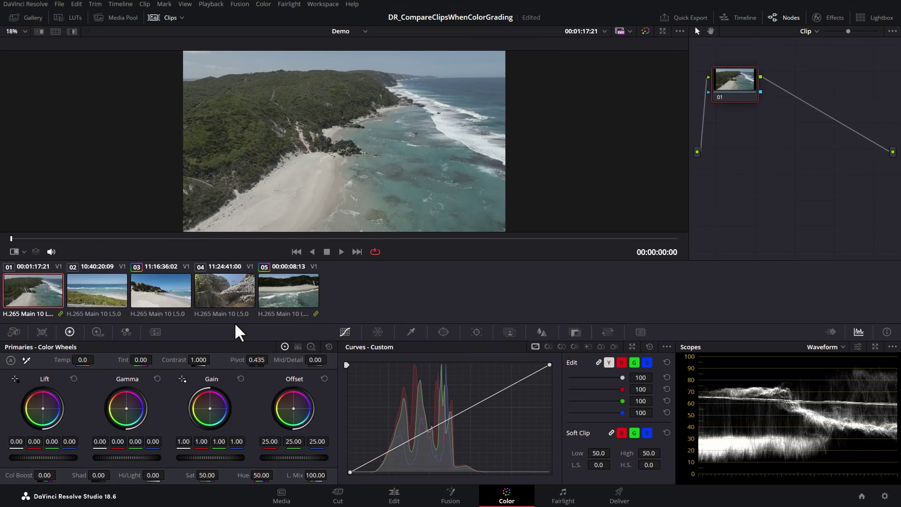
pyautogui.moveTo(213, 360); pyautogui.dragTo(158, 442)
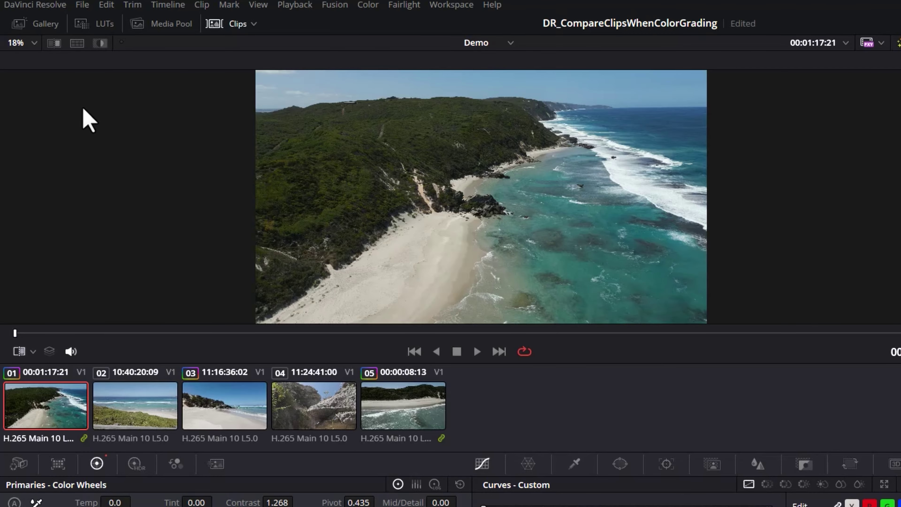
pyautogui.click(48, 24)
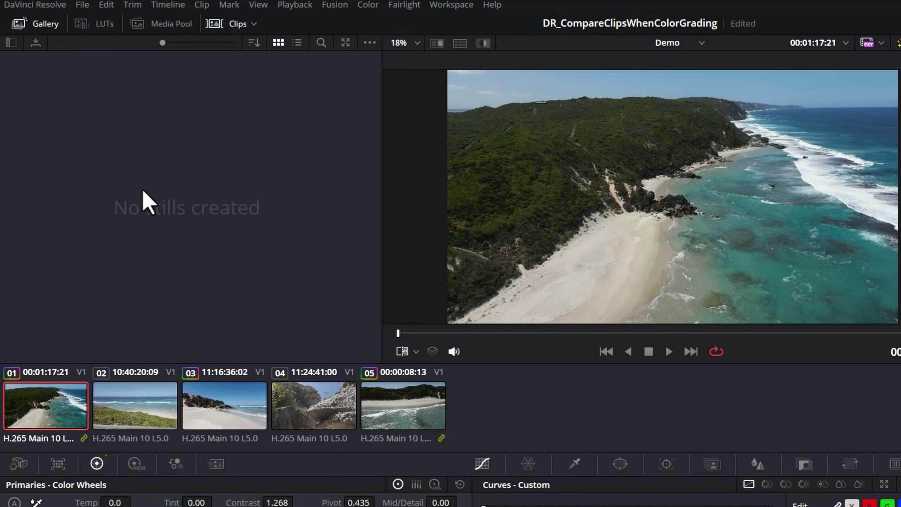
# Grab still 1.1.1 of clip 01, then browse the albums and return to Stills 1.
pyautogui.rightClick(672, 177)
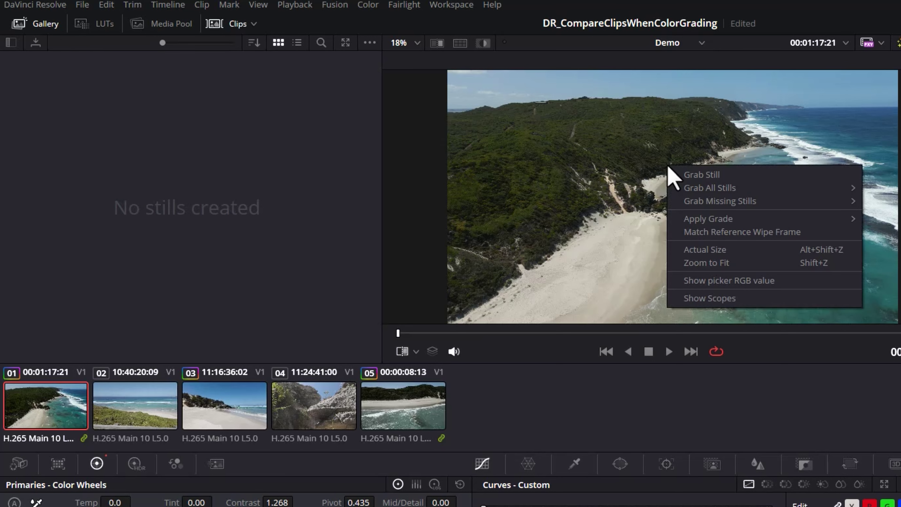
pyautogui.click(752, 176)
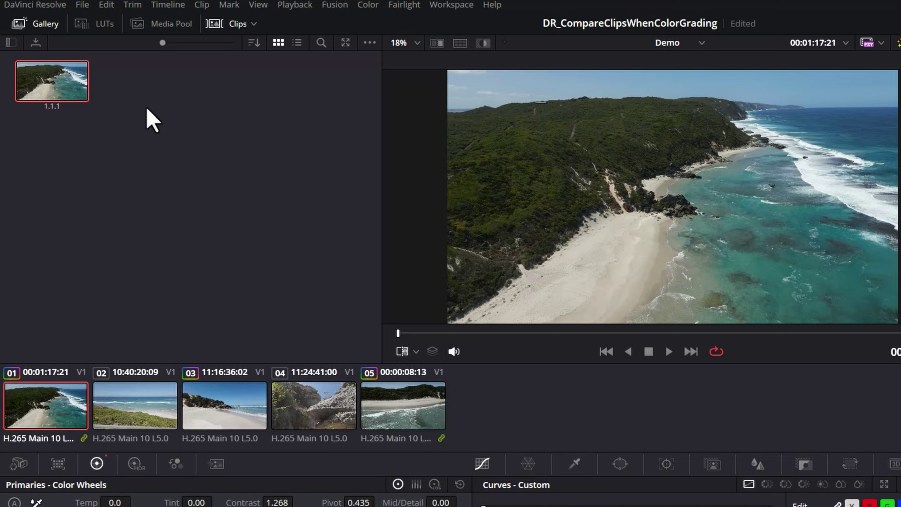
pyautogui.click(11, 43)
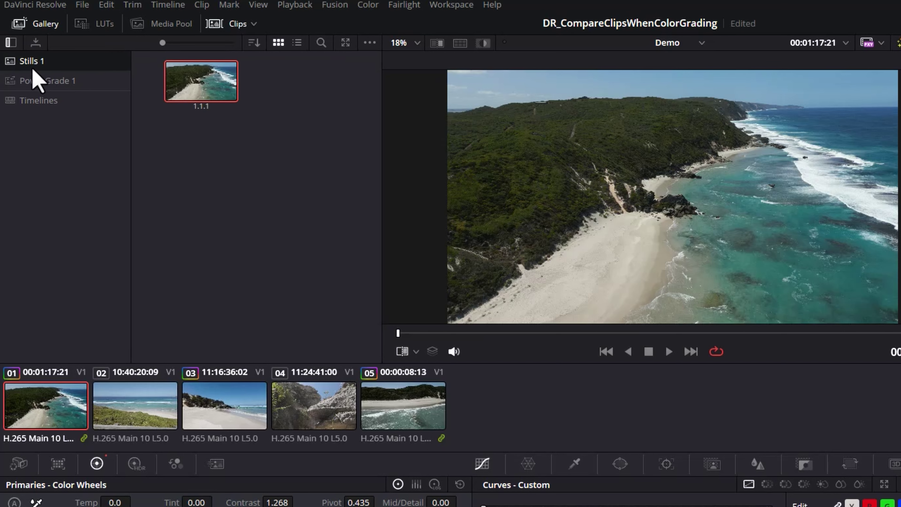
pyautogui.click(36, 83)
pyautogui.click(30, 61)
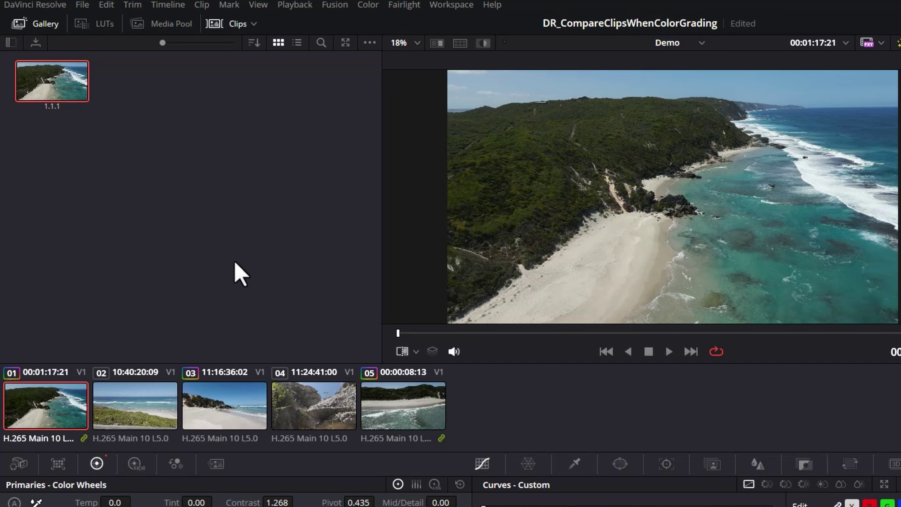
pyautogui.click(403, 412)
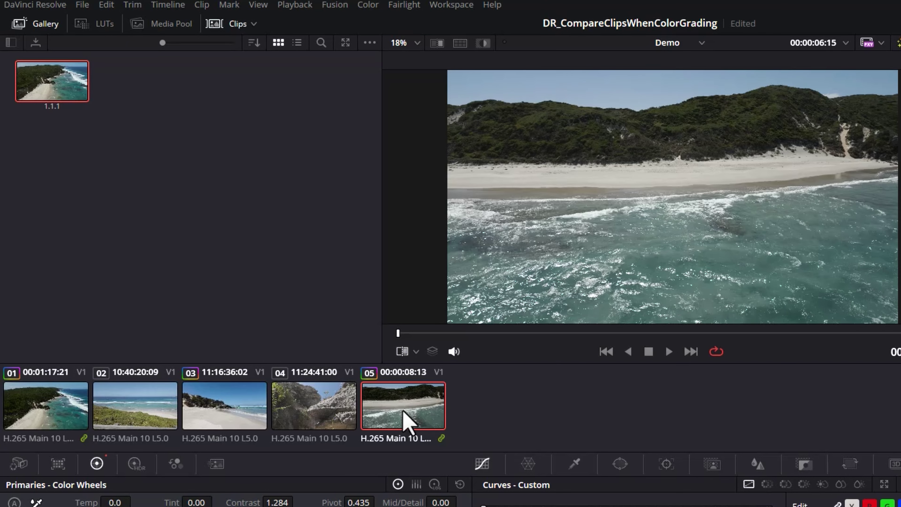
# Grab a still of beach clip 03, saved as 1.3.1.
pyautogui.click(434, 45)
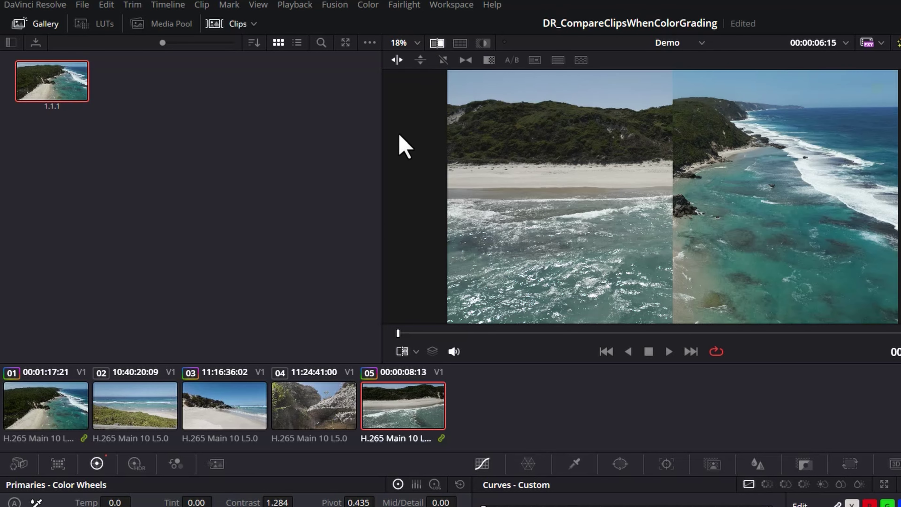
pyautogui.click(236, 408)
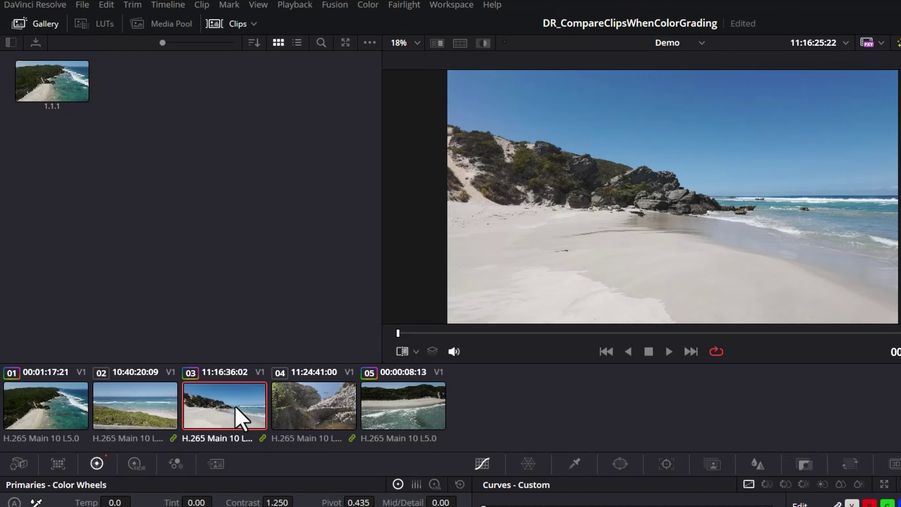
pyautogui.rightClick(597, 194)
pyautogui.click(625, 201)
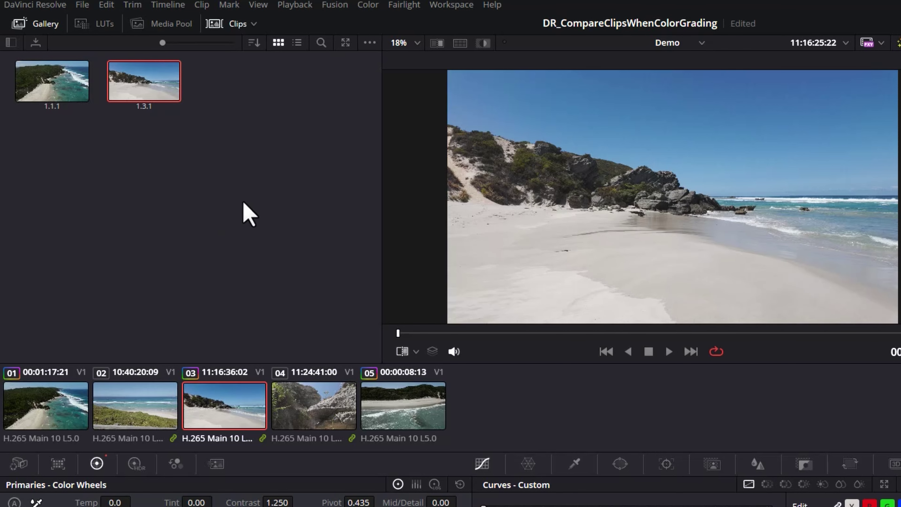
# With clip 05 current, enable Image Wipe against still 1.3.1.
pyautogui.click(385, 408)
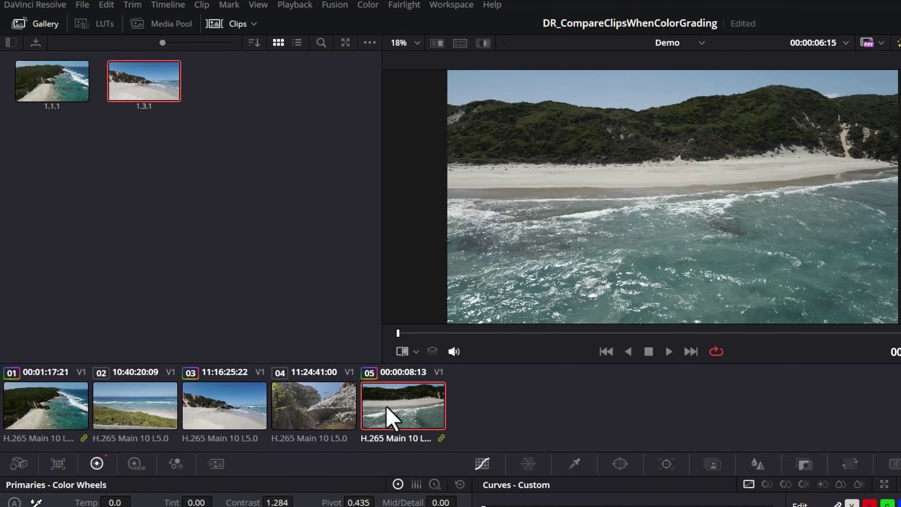
pyautogui.click(437, 43)
pyautogui.click(53, 81)
pyautogui.click(156, 90)
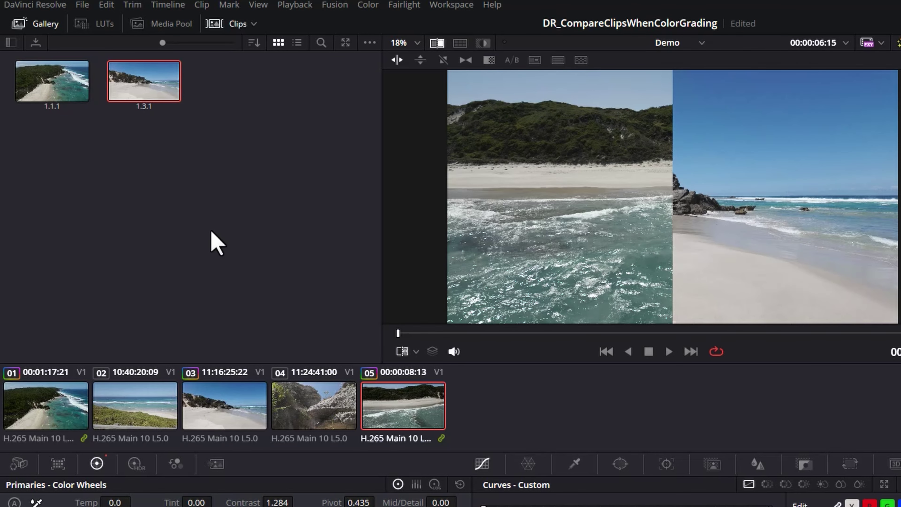
pyautogui.click(66, 91)
pyautogui.click(144, 81)
# Try the vertical and diagonal wipe styles, moving the diagonal split across the image.
pyautogui.click(421, 61)
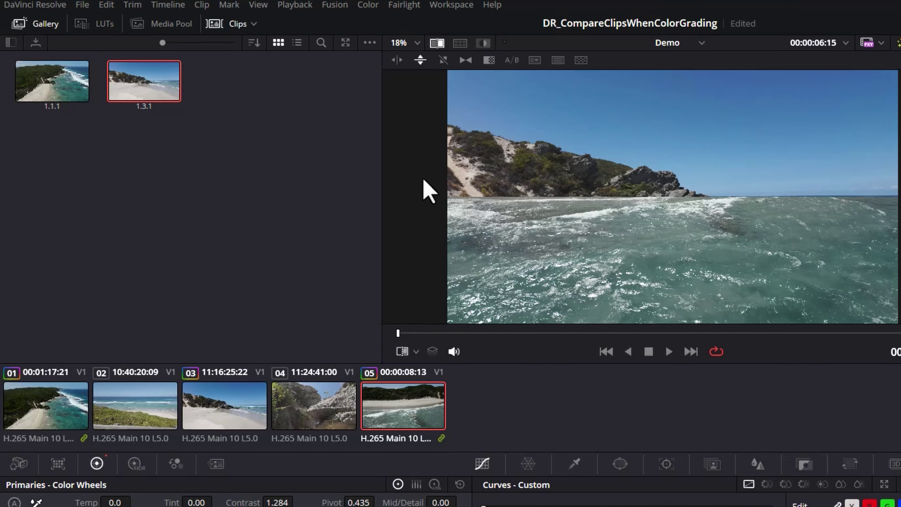
pyautogui.click(444, 61)
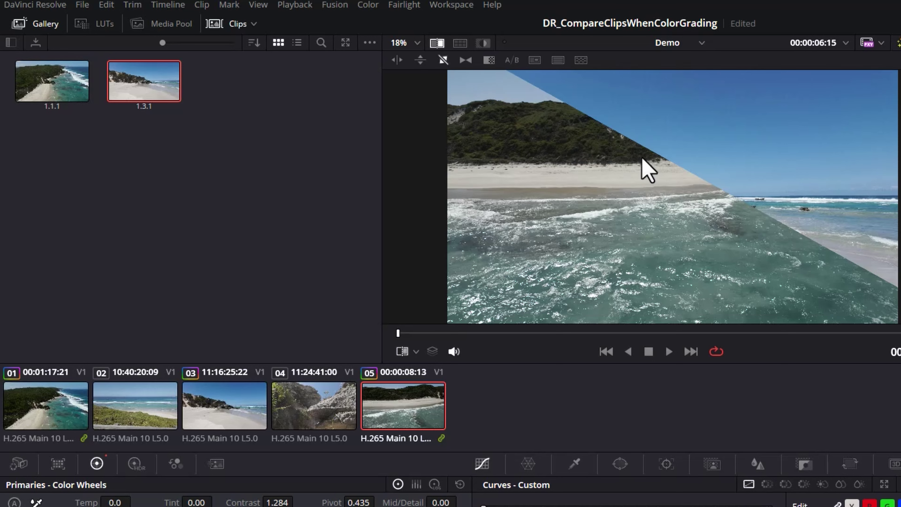
pyautogui.moveTo(642, 158); pyautogui.dragTo(689, 194)
# Return to a horizontal wipe against still 1.1.1 and slide the split line left and right.
pyautogui.click(397, 59)
pyautogui.hotkey('ctrl', 'alt', 'Left')
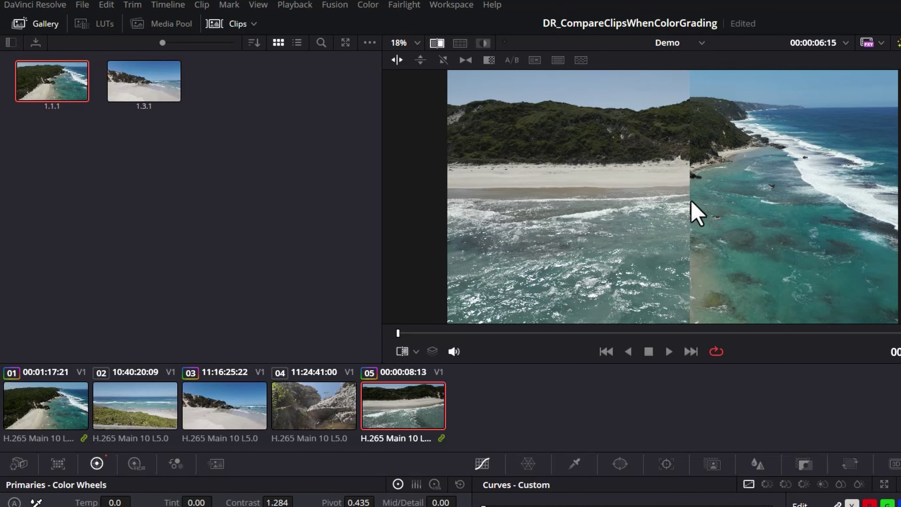
pyautogui.moveTo(686, 202); pyautogui.dragTo(582, 192)
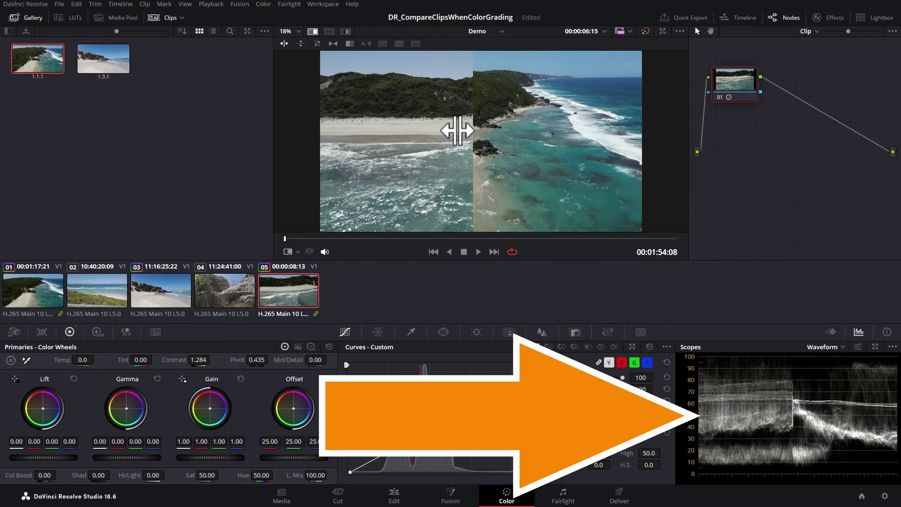
pyautogui.moveTo(416, 138); pyautogui.dragTo(487, 138)
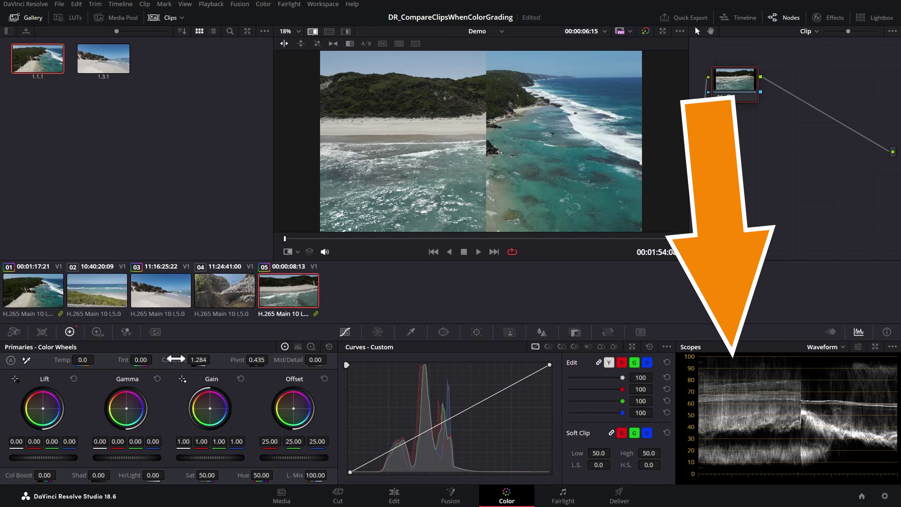
# Raise clip 05's contrast to 1.480 and saturation to 75.60, then compare against still 1.1.1 on an RGB Parade scope.
pyautogui.moveTo(174, 359); pyautogui.dragTo(195, 359)
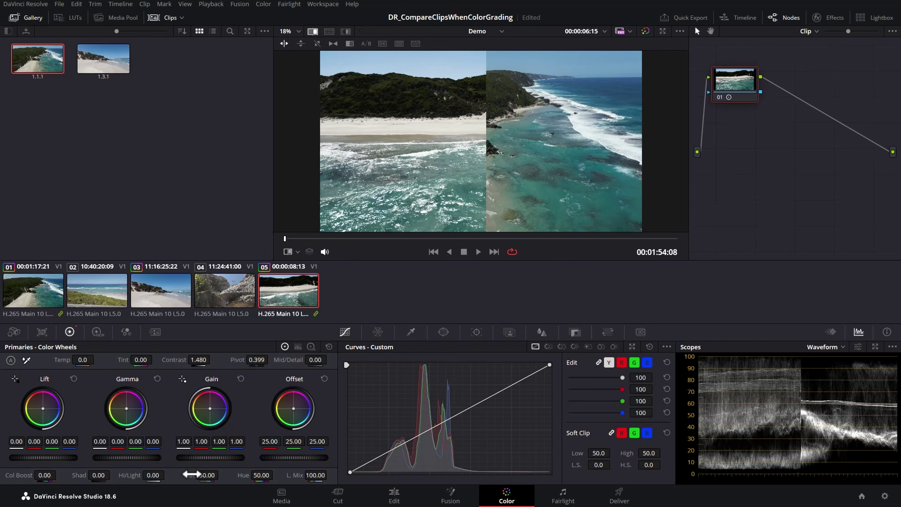
pyautogui.moveTo(191, 475); pyautogui.dragTo(213, 475)
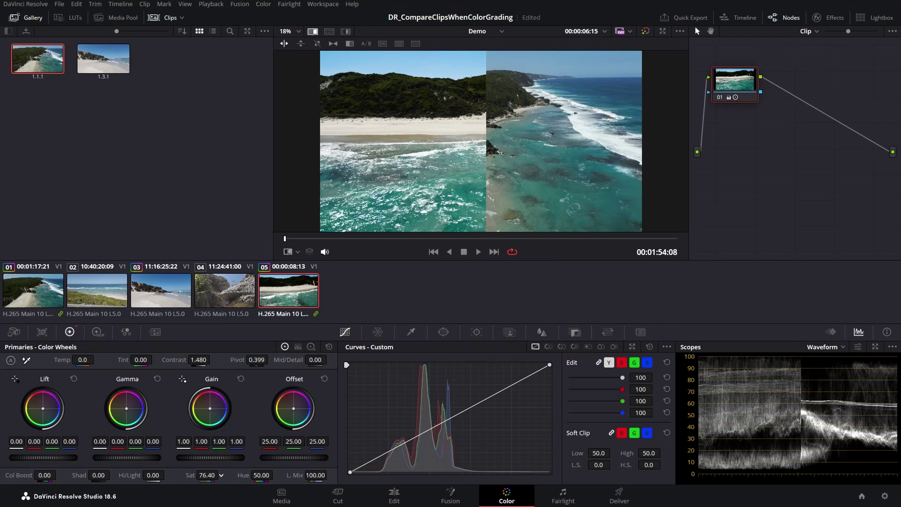
pyautogui.click(843, 350)
pyautogui.click(860, 363)
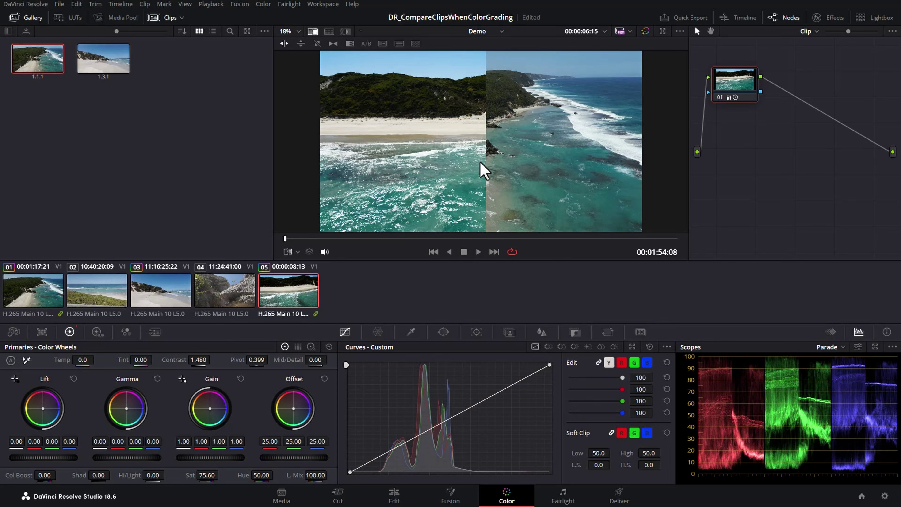
pyautogui.moveTo(490, 151); pyautogui.dragTo(469, 170)
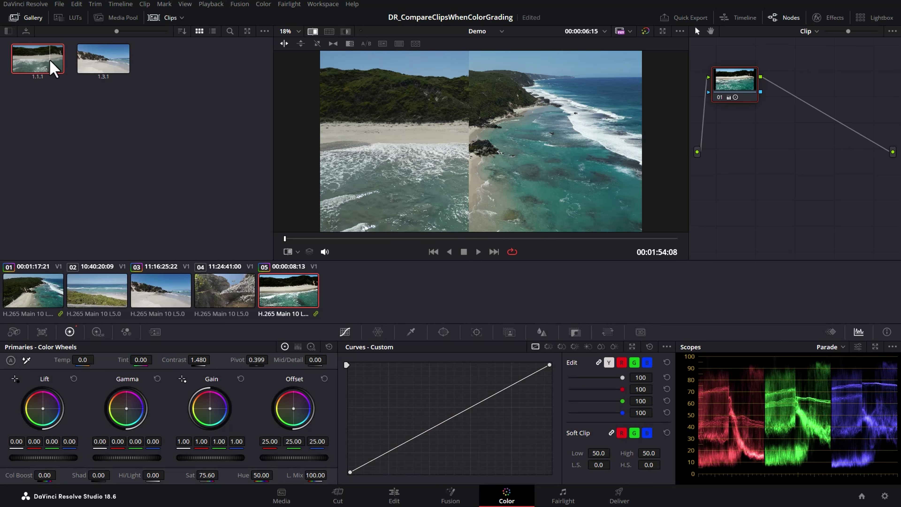
# Apply still 1.1.1's grade to clip 05 (contrast 1.268, saturation 72.20) and shift node 01 right.
pyautogui.rightClick(53, 67)
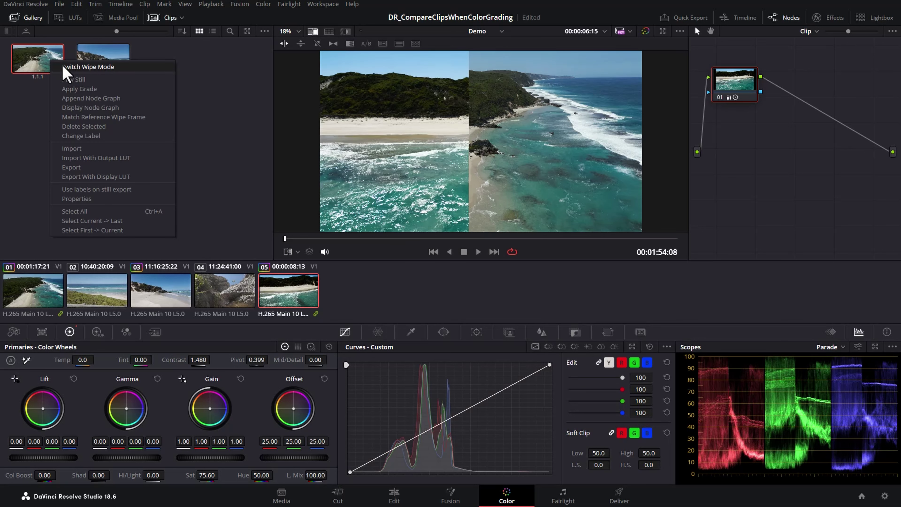
pyautogui.click(119, 91)
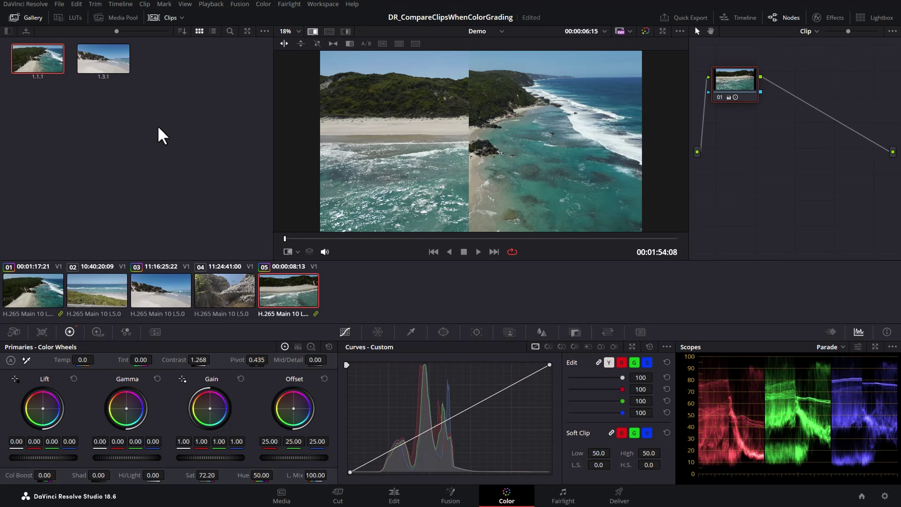
pyautogui.moveTo(736, 84); pyautogui.dragTo(783, 82)
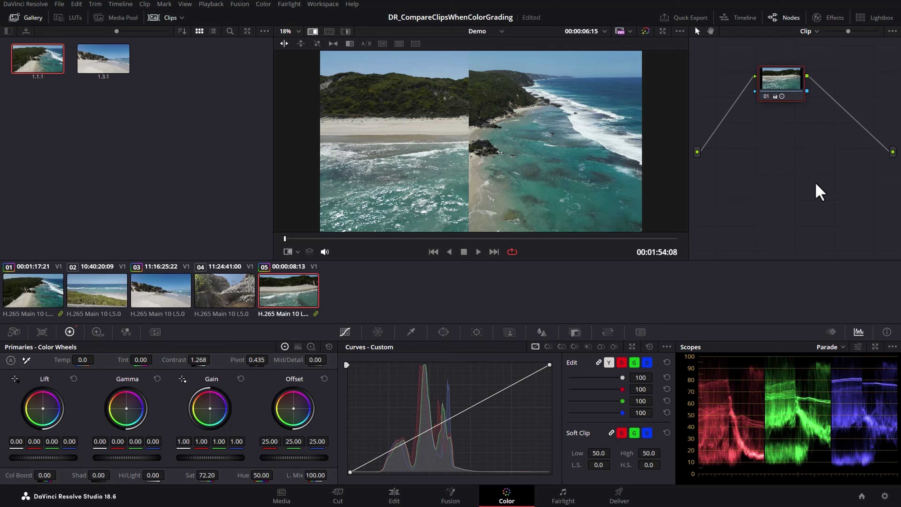